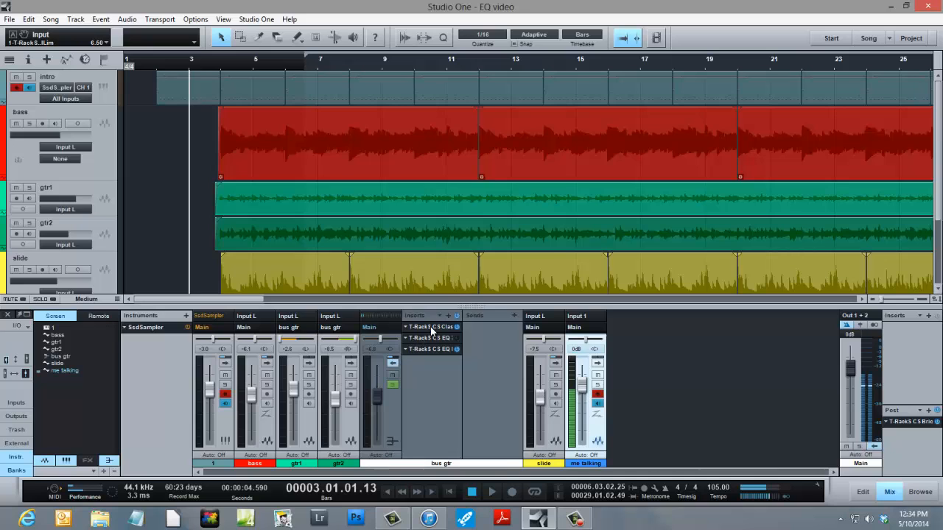
- Look over the guitar bus inserts: T-RackS Classic Comp, EQ 81 and EQ 73
left_click(432, 328)
left_click(711, 134)
left_click(429, 349)
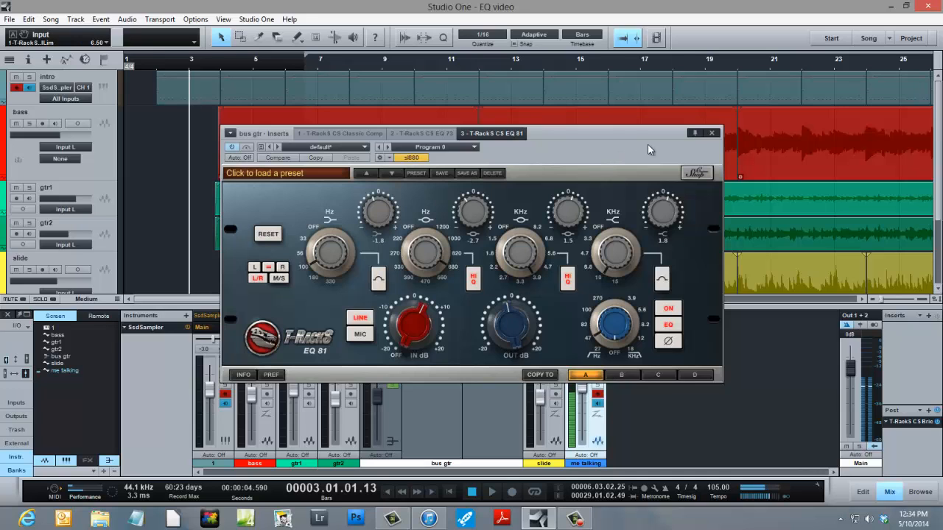
left_click(712, 133)
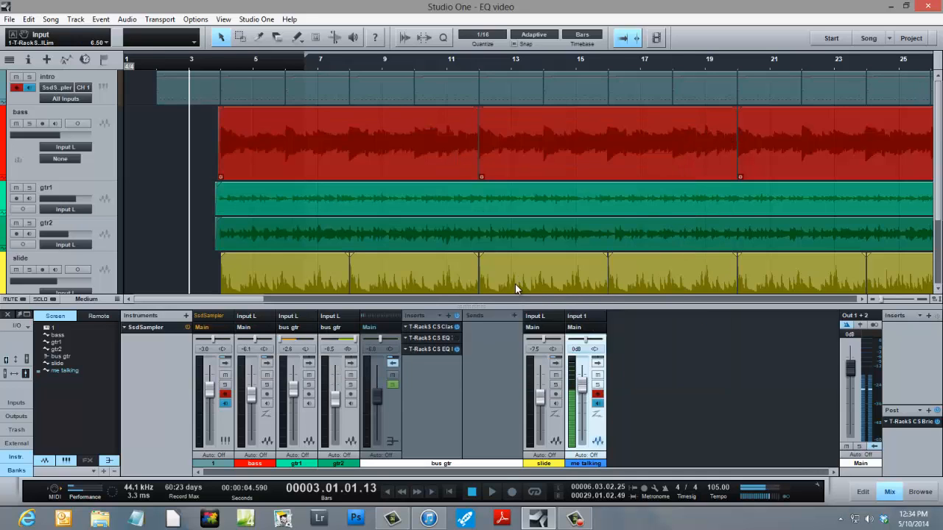
left_click(444, 339)
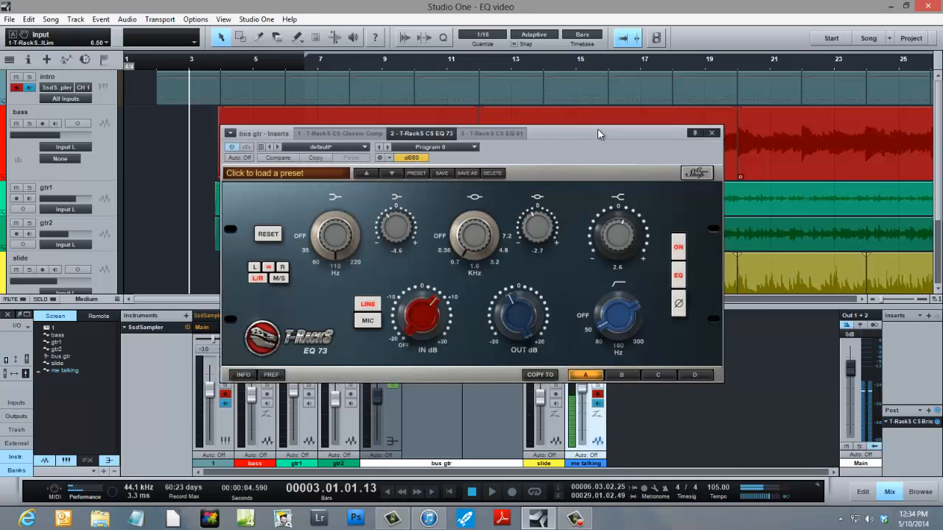
left_click_drag(601, 147, 593, 111)
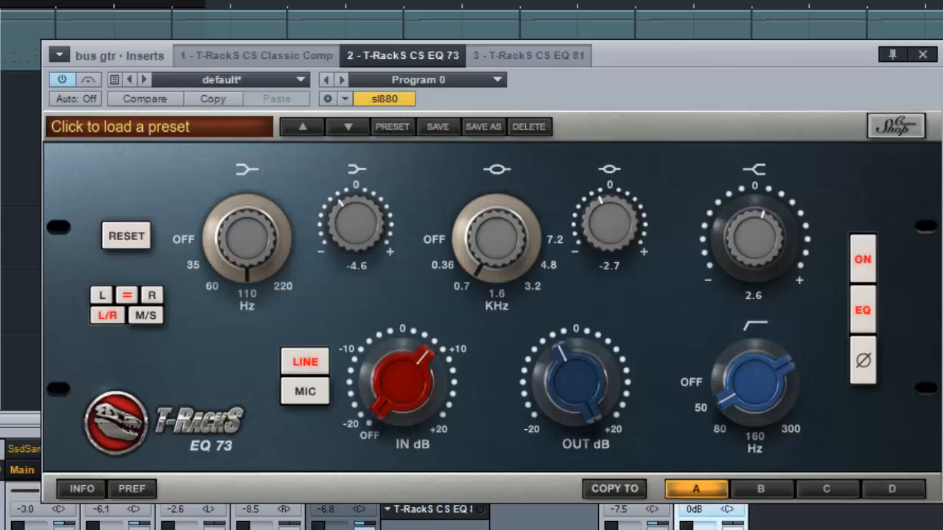
- Deactivate the EQ 81 and EQ 73 inserts on the bus gtr channel and close the plugin window
left_click(442, 516)
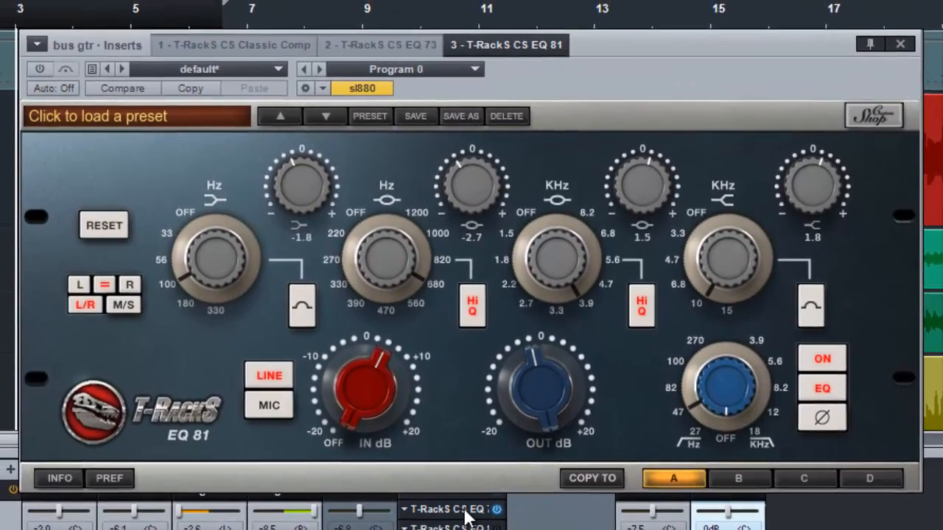
left_click(483, 520)
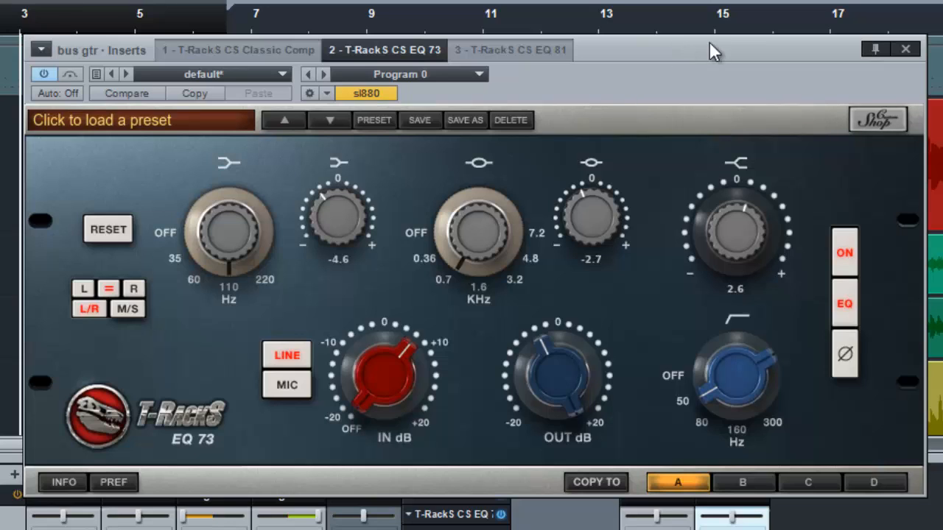
left_click(500, 515)
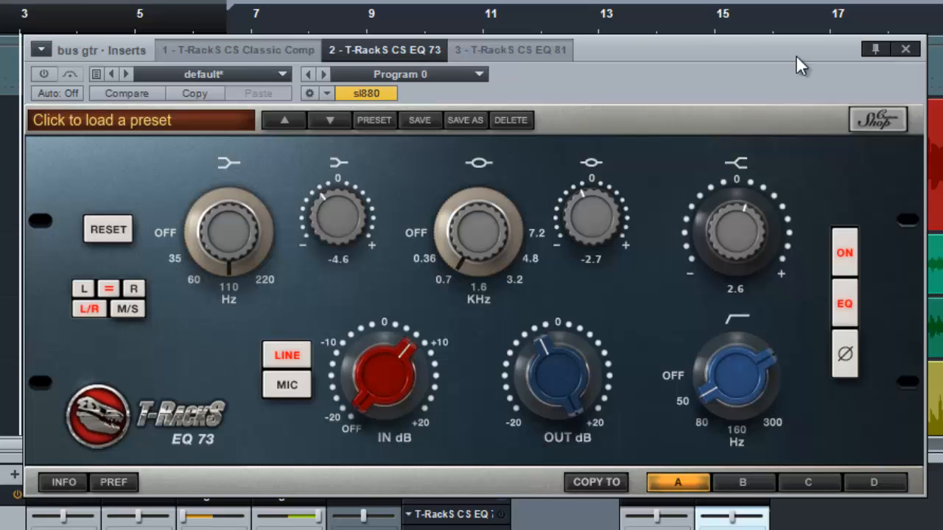
left_click(898, 50)
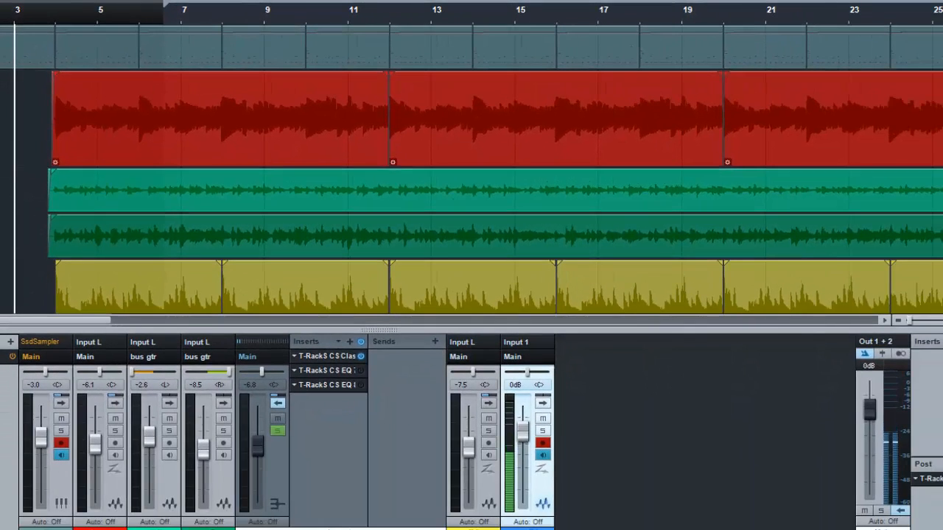
- Play back the full mix with both guitar bus EQs deactivated
key("space")
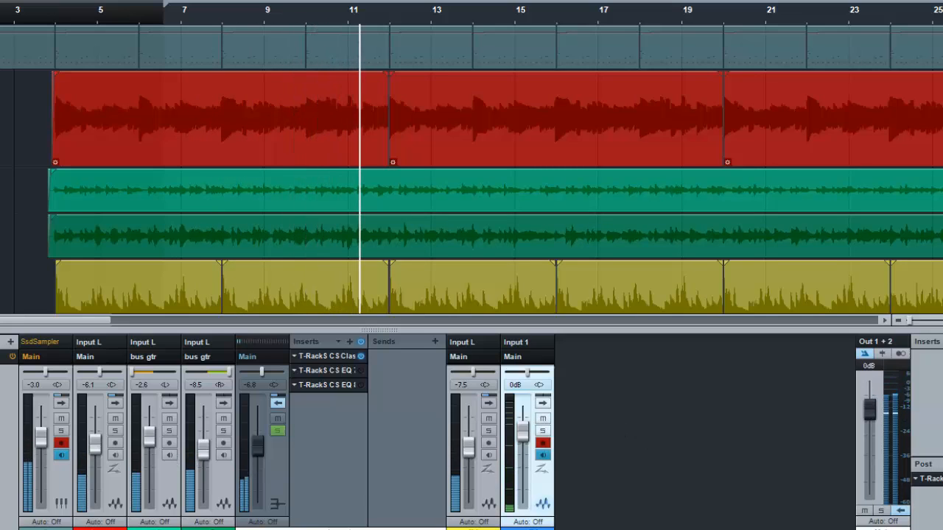
left_click(542, 418)
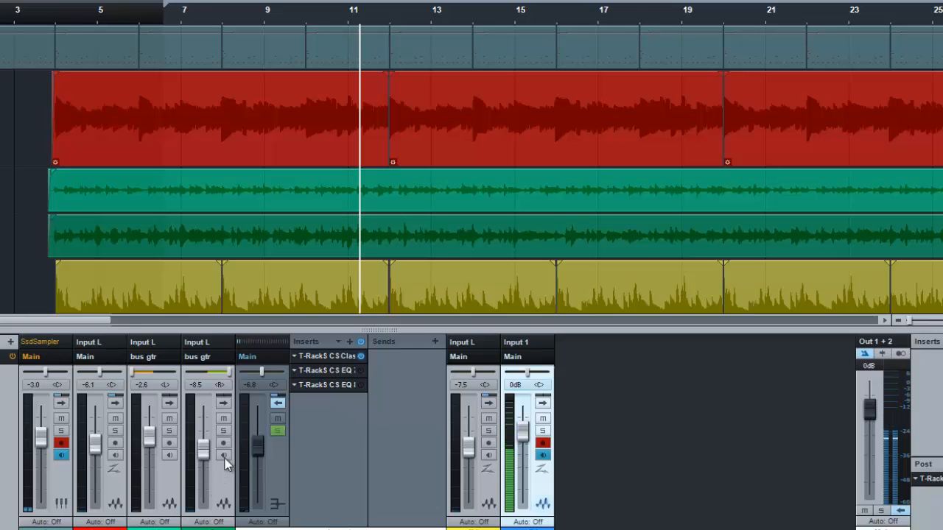
- Solo the me talking, gtr1 and gtr2 channels and play back the isolated guitars
left_click(543, 431)
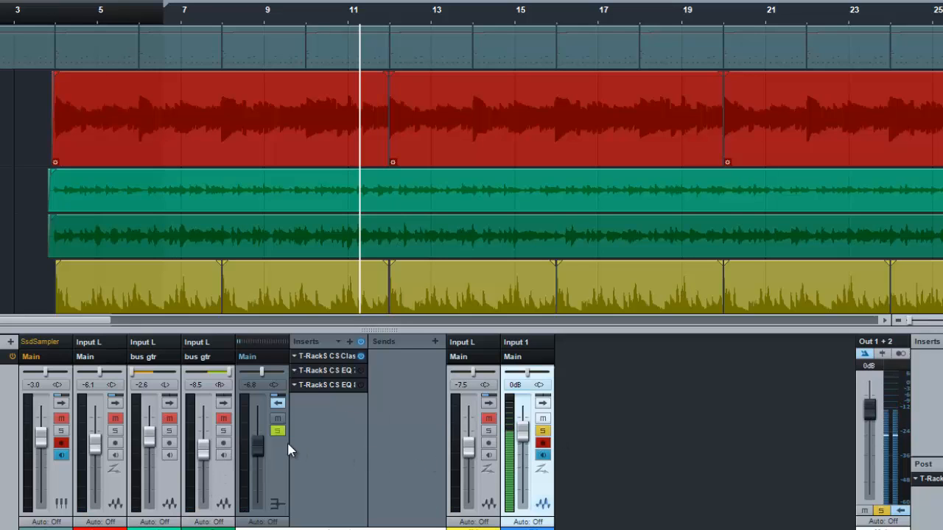
left_click(224, 431)
left_click(169, 430)
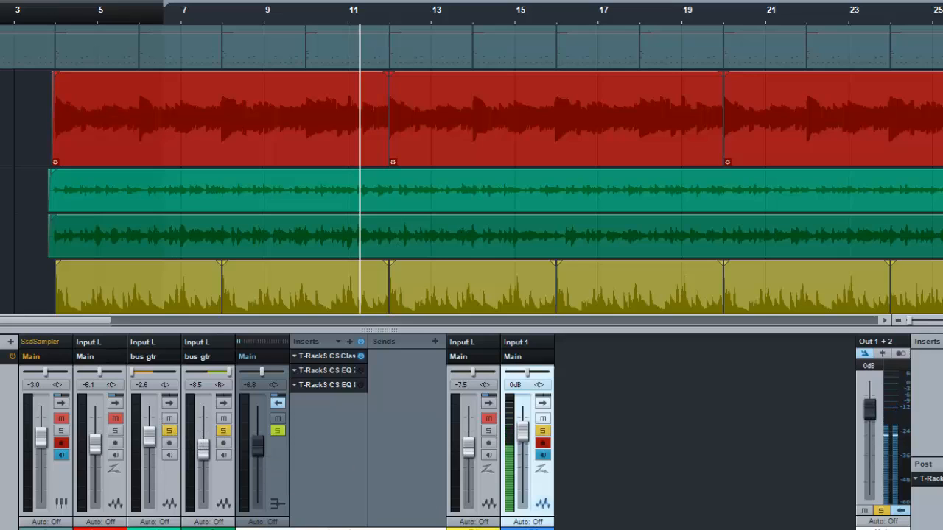
key("space")
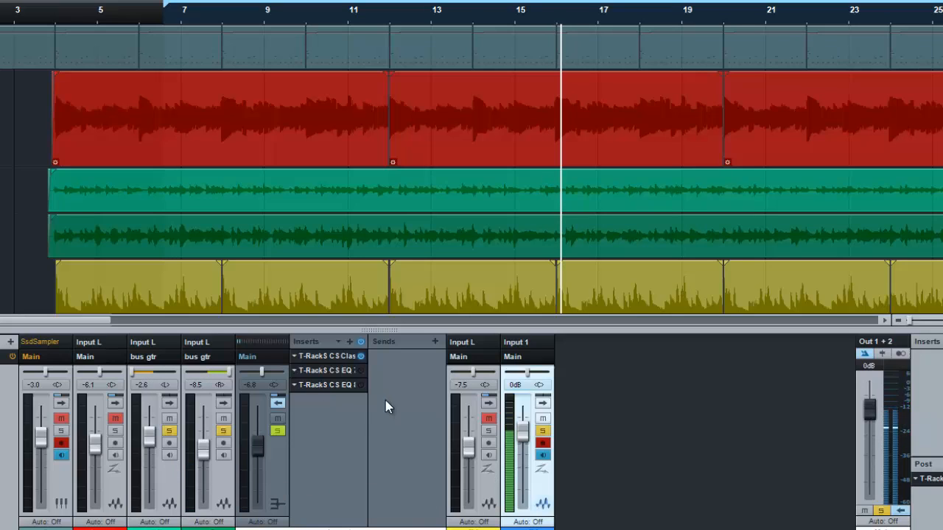
- Examine the Classic Comp settings on the guitar bus and close the compressor
left_click(356, 357)
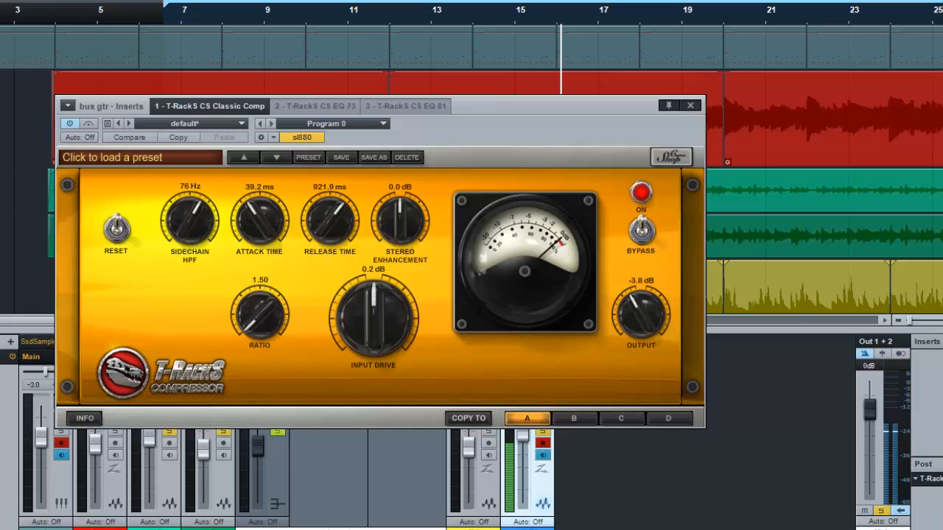
left_click(691, 106)
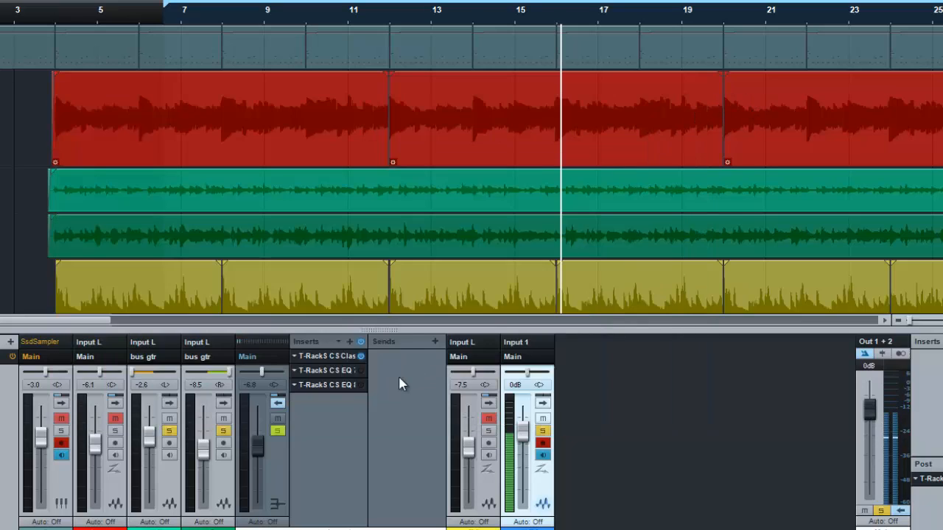
- Activate and open the EQ 73 on the guitar bus, and try its M/S and L/R modes and channel linking
left_click(335, 375)
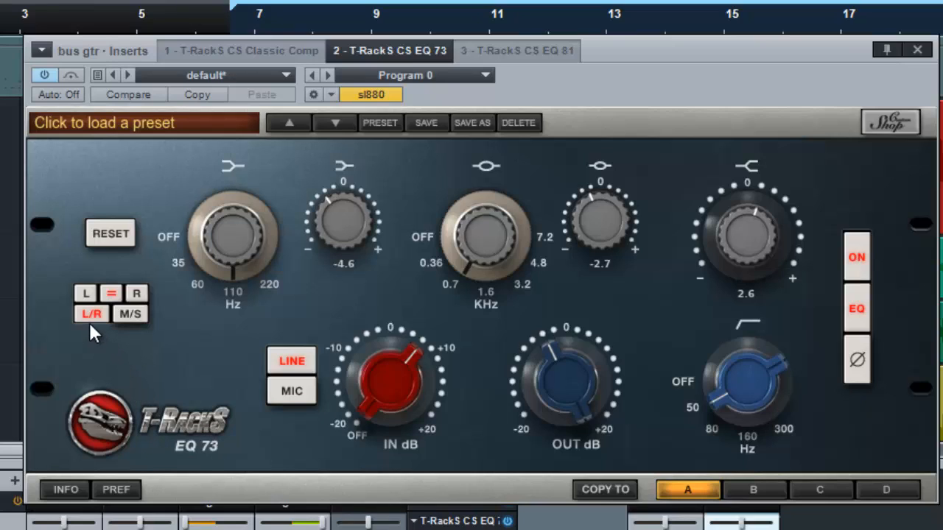
left_click(133, 316)
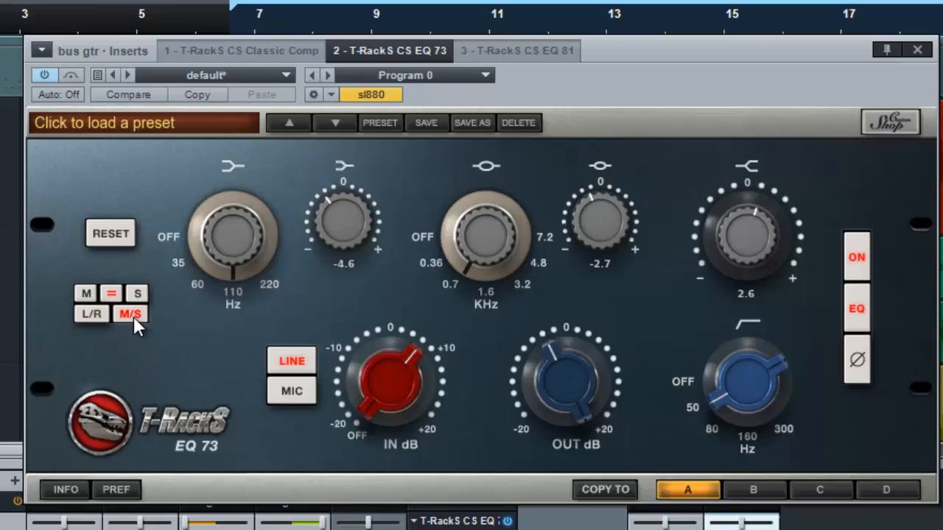
left_click(93, 314)
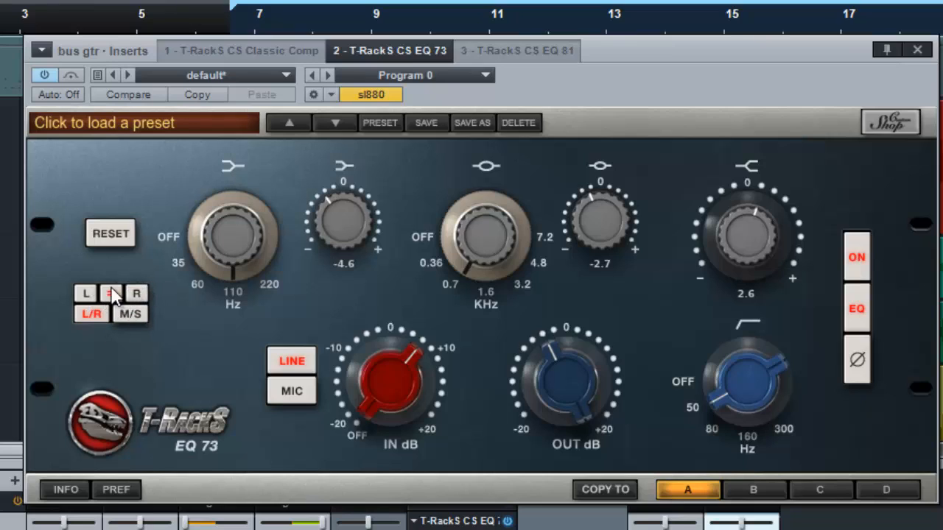
left_click(99, 315)
left_click(136, 293)
left_click(110, 293)
- Switch the EQ 73 to M/S mode, try its mid and side channel selections, and return it to L/R
left_click(126, 317)
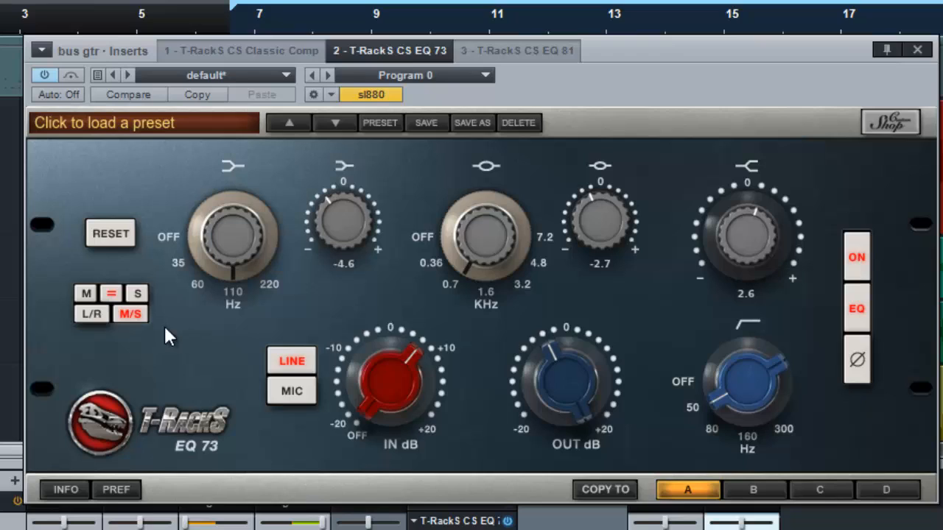
left_click(88, 294)
left_click(139, 295)
left_click(145, 294)
left_click(92, 314)
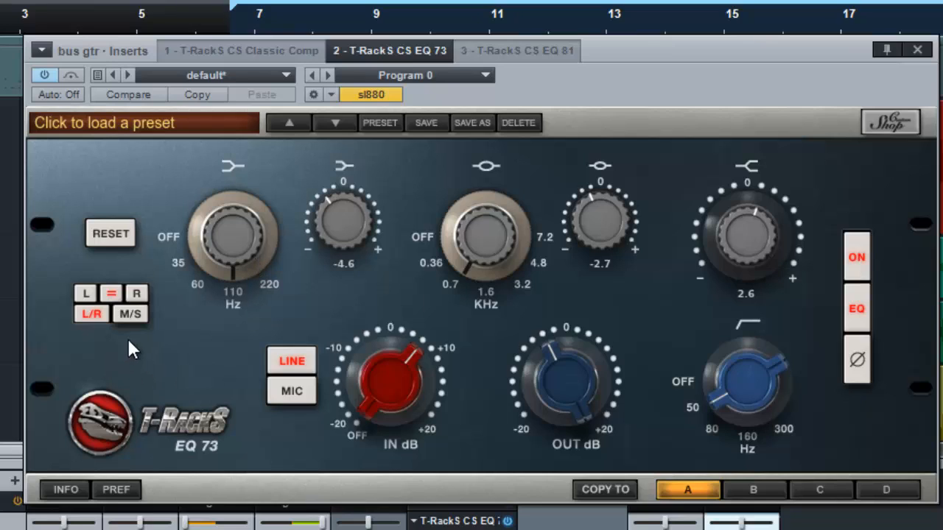
- Toggle the EQ 73's phase inversion on and off to demonstrate it
left_click(867, 381)
left_click(866, 380)
left_click(863, 378)
left_click(863, 376)
left_click(858, 372)
left_click(858, 373)
left_click(860, 378)
left_click(859, 375)
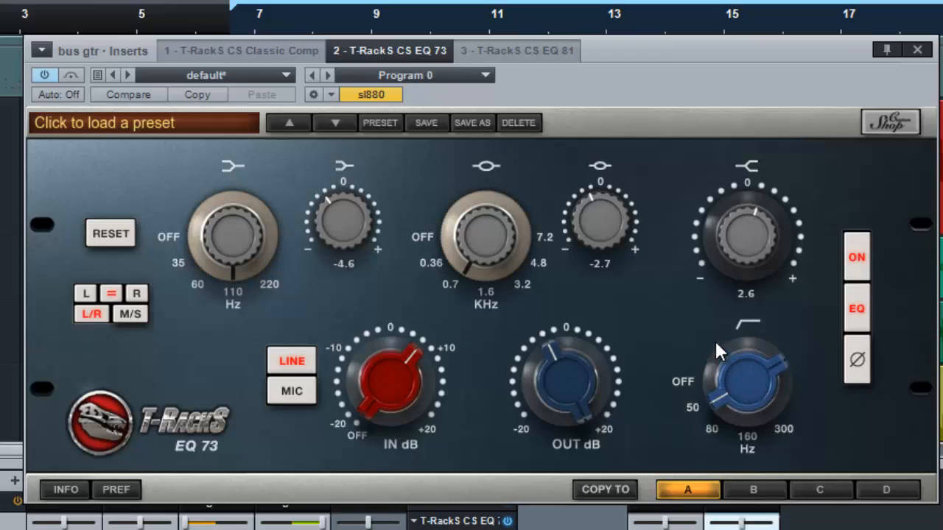
- Reset the EQ 73's high-shelf, low-shelf and mid-band gains to 0.0 and take the plugin out of bypass
left_click_drag(716, 341, 713, 354)
left_click(720, 419)
double_click(753, 199)
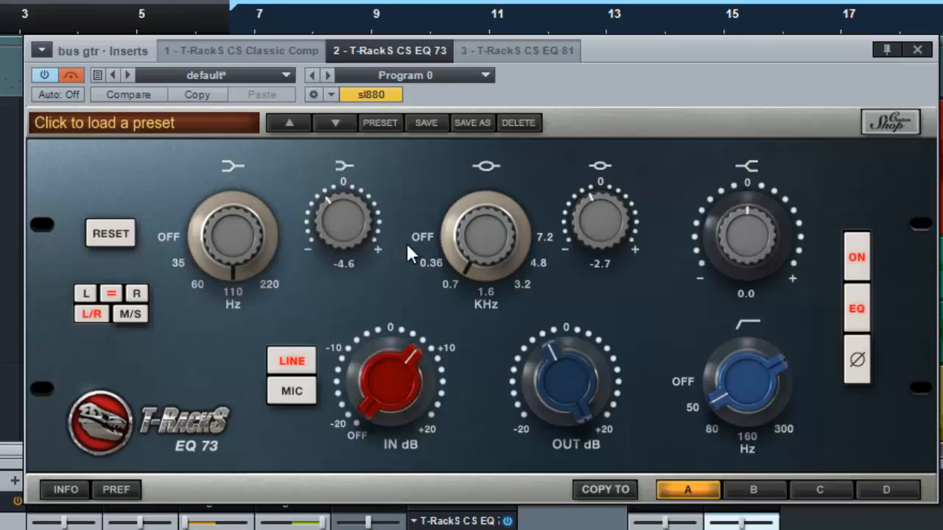
double_click(358, 216)
double_click(605, 224)
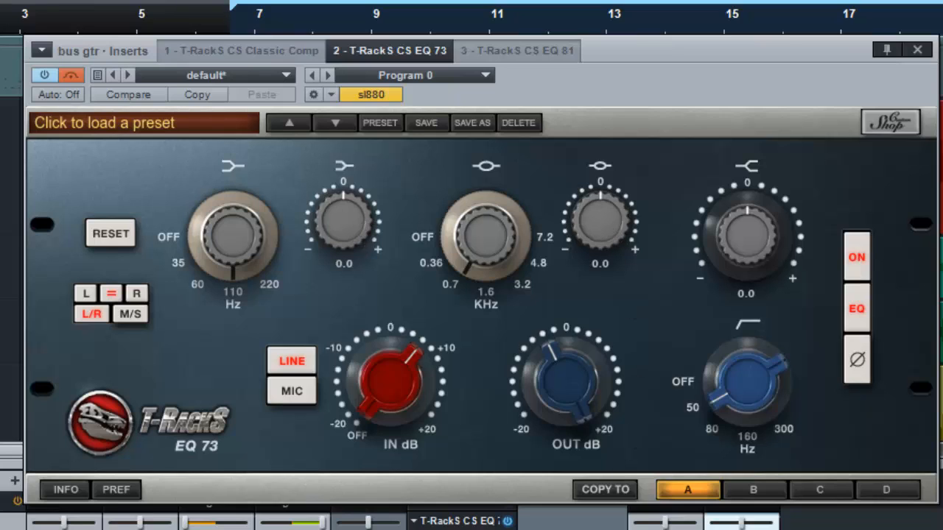
left_click(70, 74)
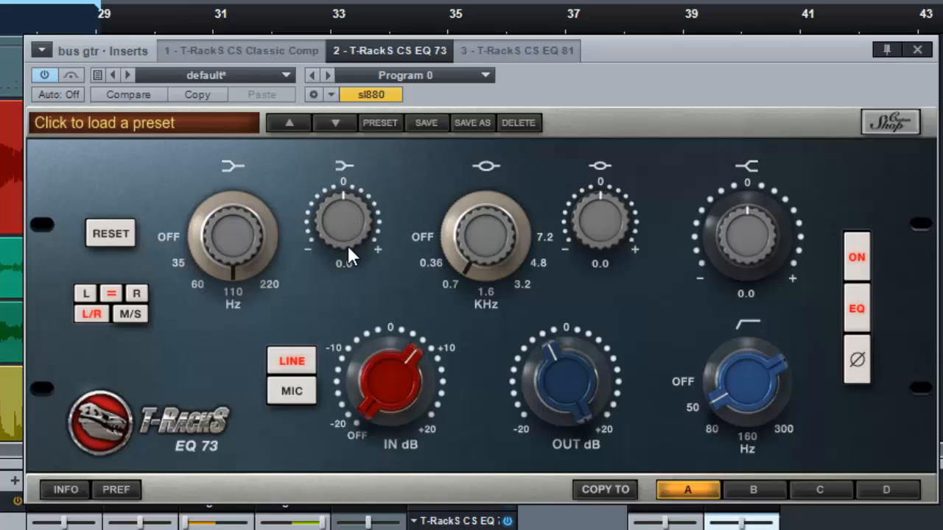
- Boost the EQ 73's low-shelf gain to 16.0 and try adjusting its frequency
mouse_move(204, 274)
left_mouse_down()
mouse_move(203, 166)
mouse_move(218, 285)
mouse_move(212, 265)
left_mouse_up()
left_click_drag(336, 220, 365, 73)
mouse_move(282, 228)
left_mouse_down()
mouse_move(266, 257)
mouse_move(284, 158)
mouse_move(277, 210)
left_mouse_up()
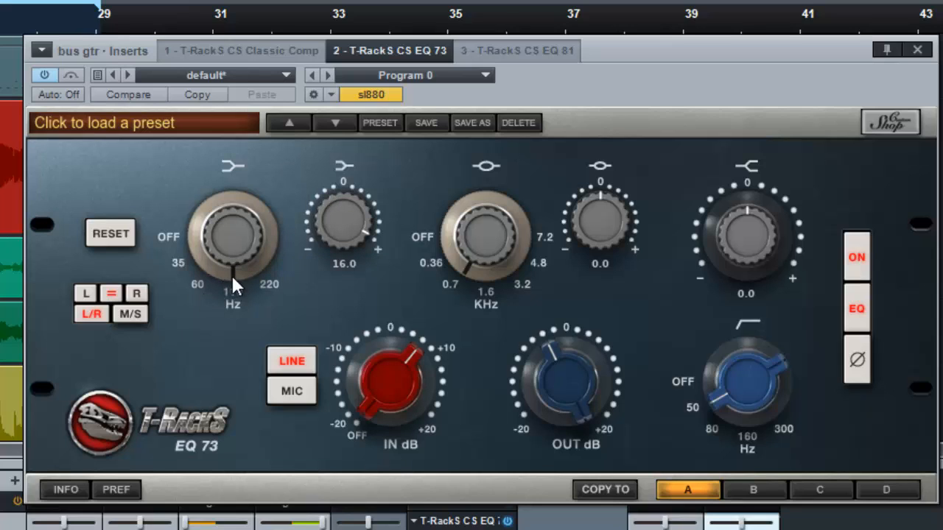
- Try a low-shelf cut and a 12.9 boost at 110 Hz, and reset the gain to 0.0
left_click_drag(346, 208, 343, 429)
left_click_drag(325, 232, 355, 176)
left_click_drag(339, 229, 339, 184)
mouse_move(258, 256)
left_mouse_down()
mouse_move(235, 295)
mouse_move(266, 189)
mouse_move(263, 258)
left_mouse_up()
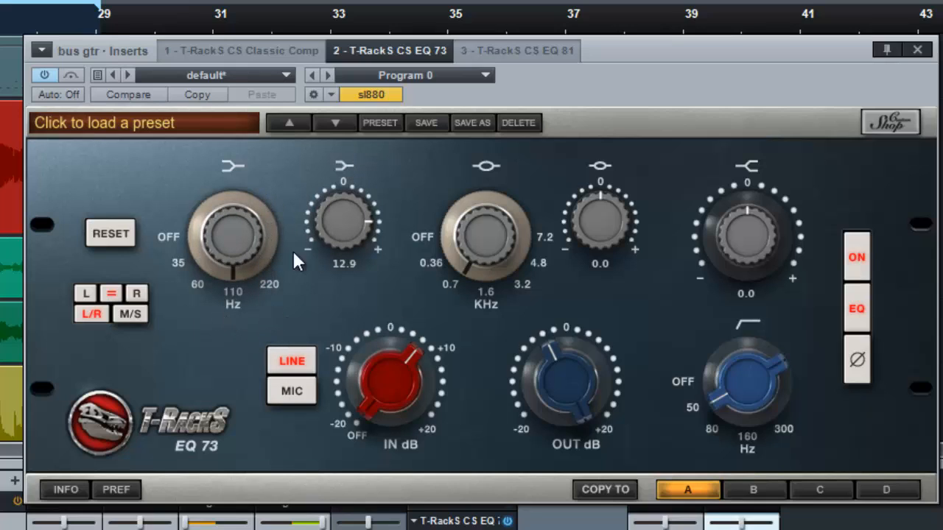
left_click_drag(349, 224, 359, 416)
double_click(339, 209)
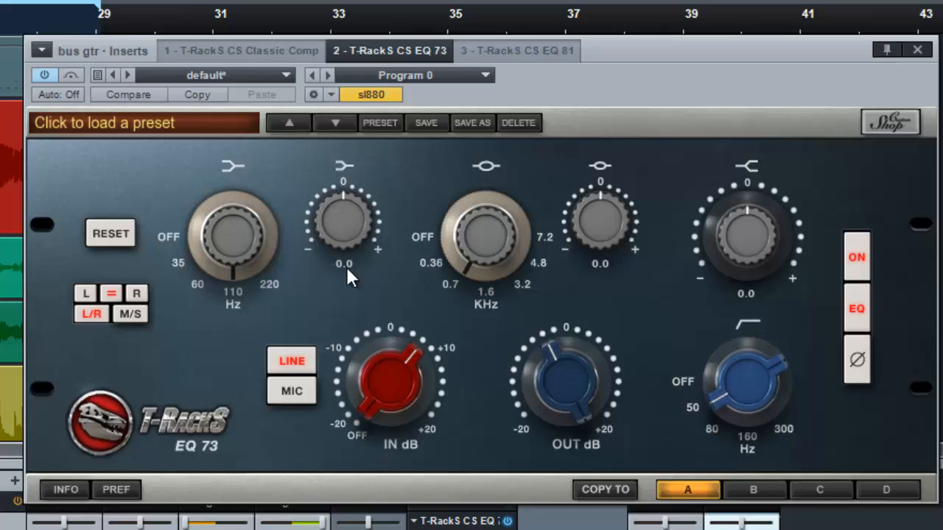
- Try the low-shelf frequency at OFF, and at 35 Hz with the gain boosted to 16.0
double_click(214, 278)
left_click_drag(191, 248, 207, 215)
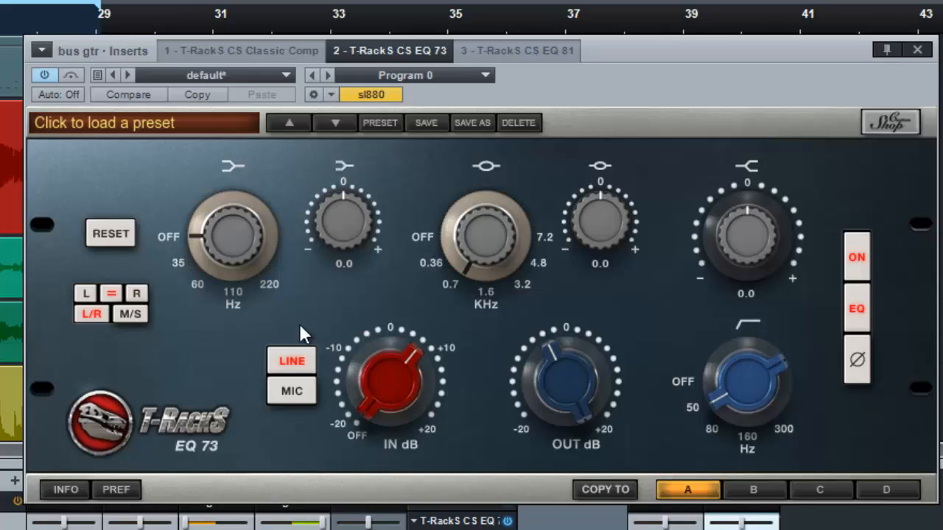
left_click_drag(204, 212, 211, 238)
left_click_drag(329, 261, 347, 111)
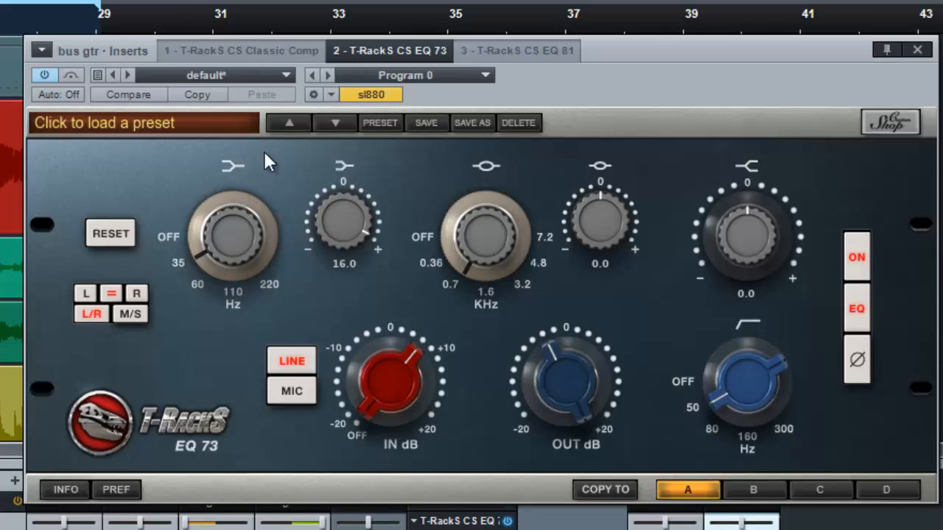
- Set the low shelf to 110 Hz and cut its gain to -3.4
left_click_drag(208, 202, 196, 247)
left_click_drag(313, 227, 342, 366)
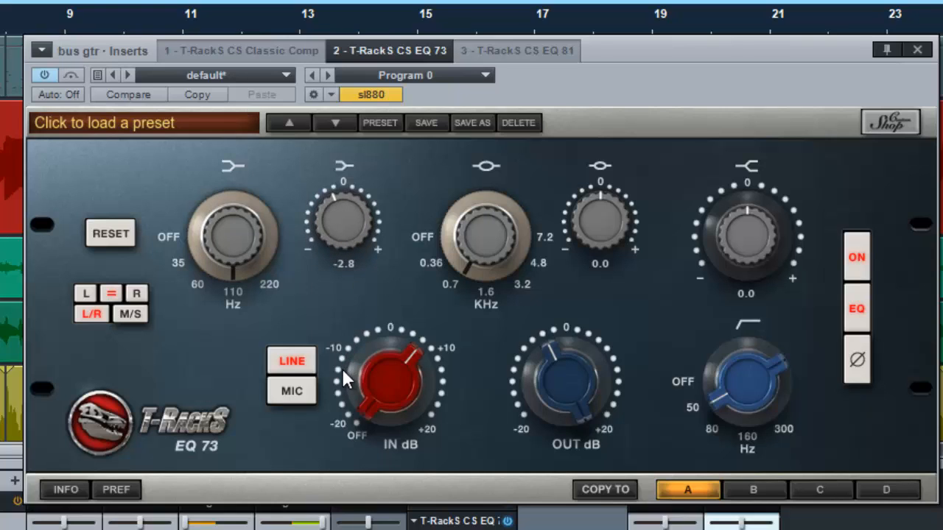
left_click_drag(335, 220, 341, 362)
left_click_drag(341, 326, 343, 221)
mouse_move(217, 260)
left_mouse_down()
mouse_move(211, 236)
mouse_move(214, 250)
left_mouse_up()
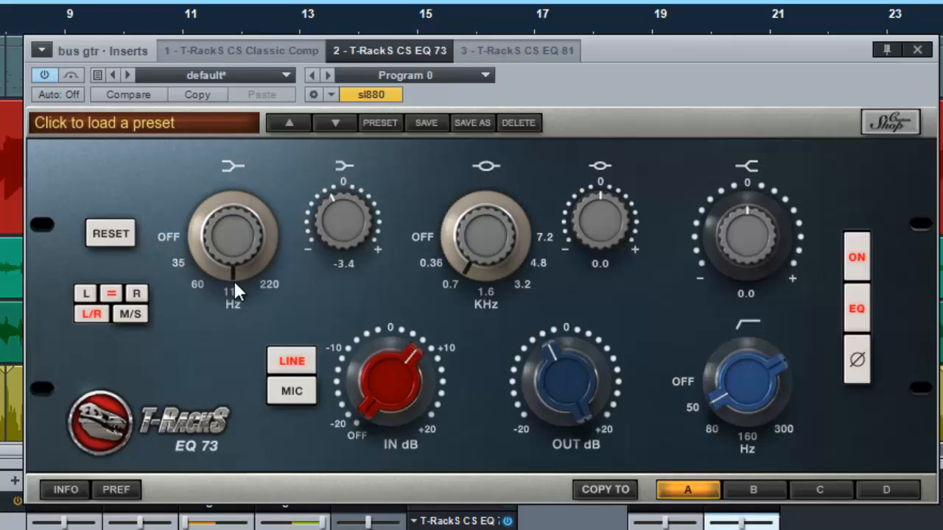
- Try the low-shelf frequency at 60 Hz and return it to 110 Hz
left_click_drag(233, 278, 202, 225)
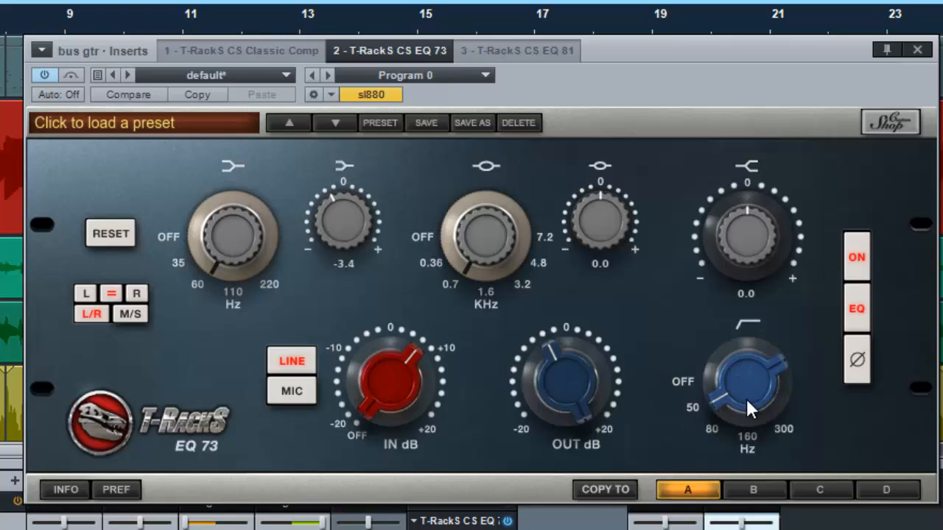
left_click_drag(747, 400, 752, 367)
left_click_drag(200, 240, 209, 261)
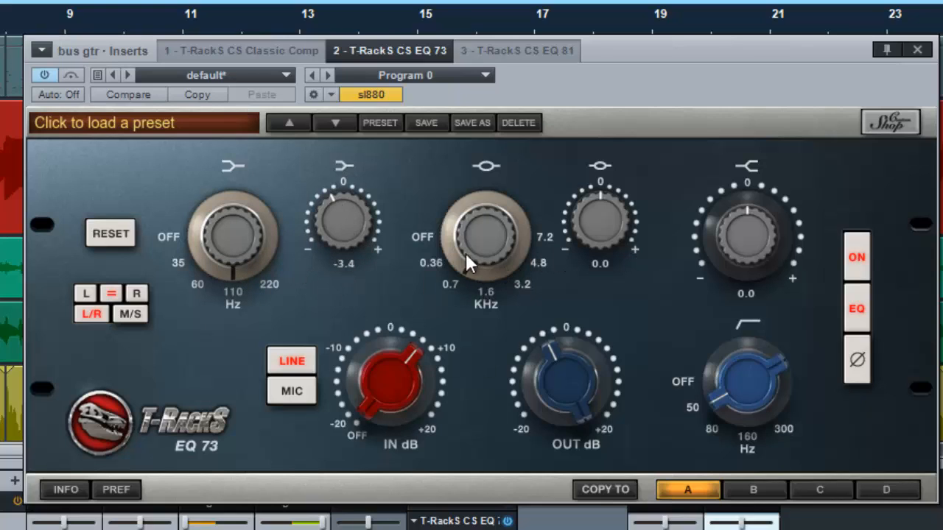
- Sweep the mid band with boost and cut, settle on -4.7 at 0.7 kHz, and compare against bypass
left_click_drag(477, 273, 440, 170)
left_click_drag(598, 240, 617, 125)
left_click_drag(458, 202, 449, 181)
left_click_drag(605, 203, 608, 335)
left_click_drag(589, 219, 615, 236)
left_click(72, 76)
- Raise the high-shelf gain to 3.6 and reset the EQ 73's input and output levels to 0 dB
left_click_drag(746, 259, 753, 231)
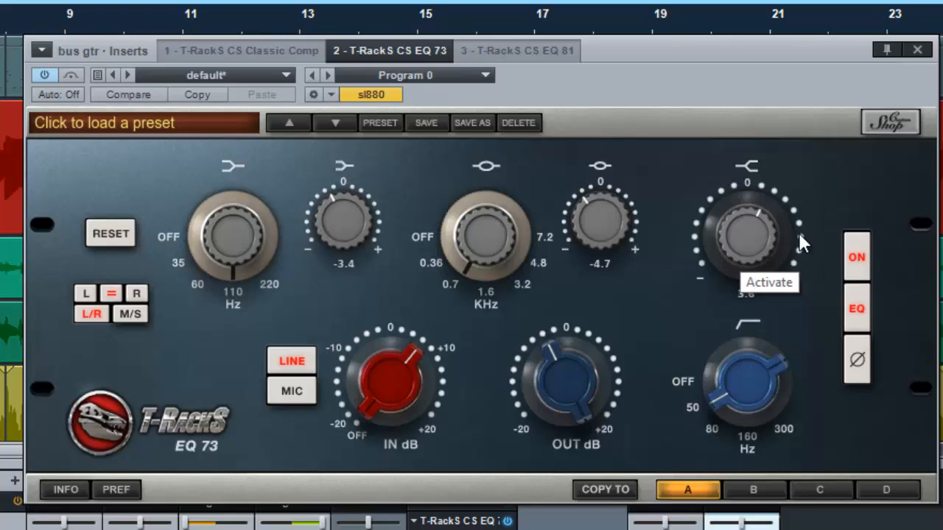
double_click(407, 380)
double_click(564, 383)
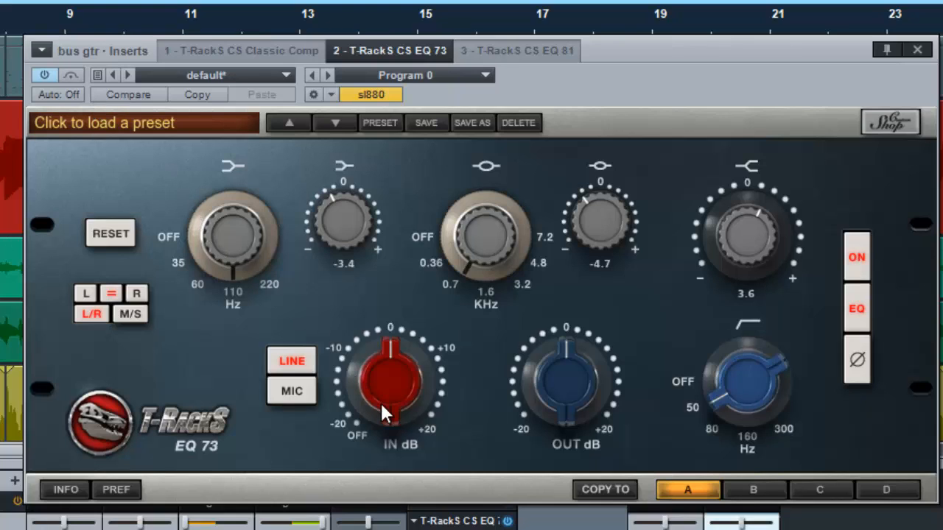
- Raise the EQ 73's input to just under +10 dB, lower its output slightly below 0 dB, and save the song
left_click_drag(381, 402, 380, 376)
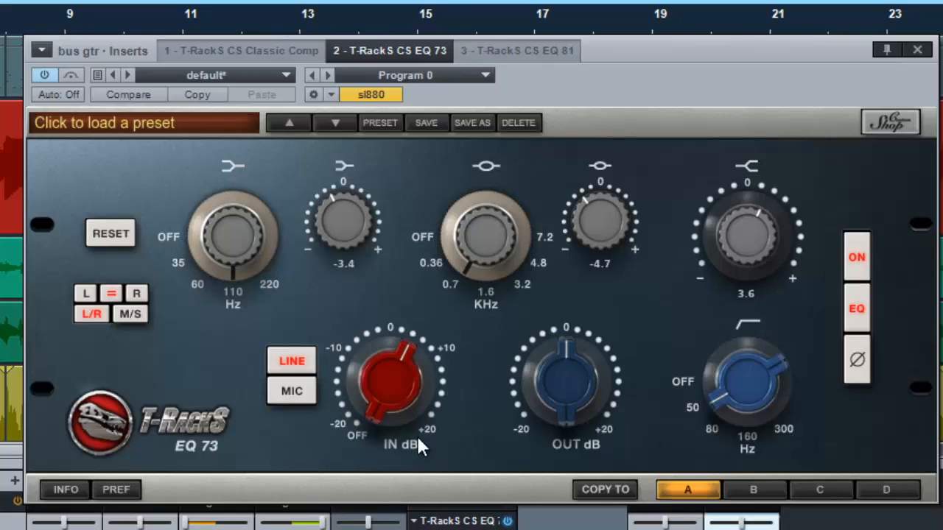
left_click_drag(398, 383, 402, 359)
left_click_drag(563, 357, 563, 375)
key("ctrl+s")
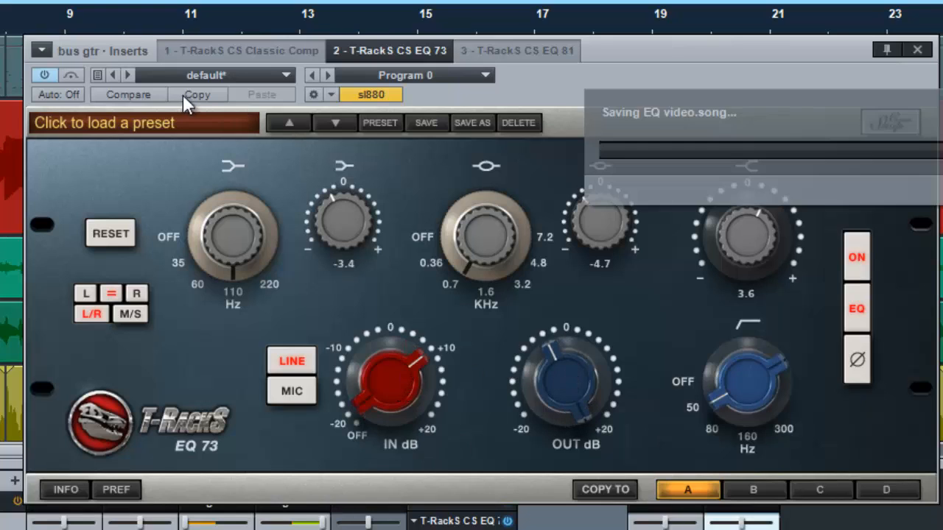
- Compare the driven EQ 73 setting against bypass, and leave the effect engaged
left_click(71, 76)
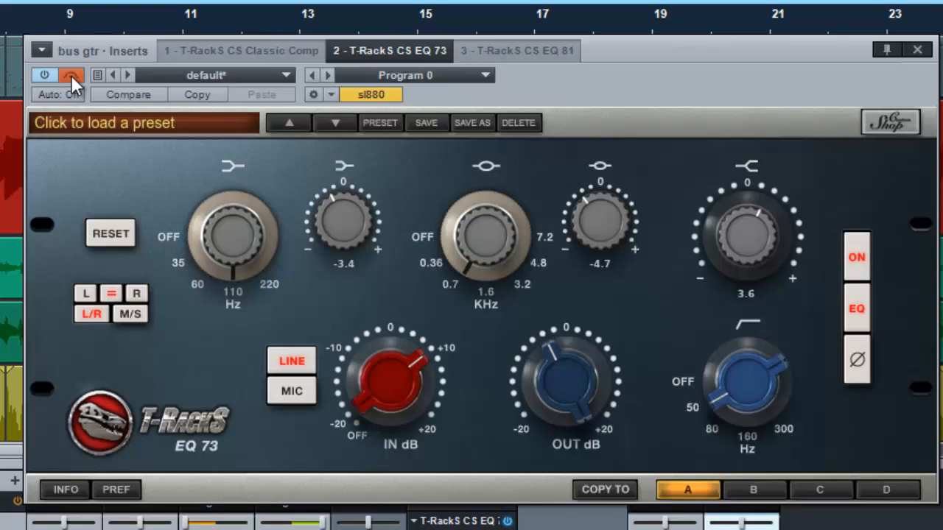
left_click(71, 75)
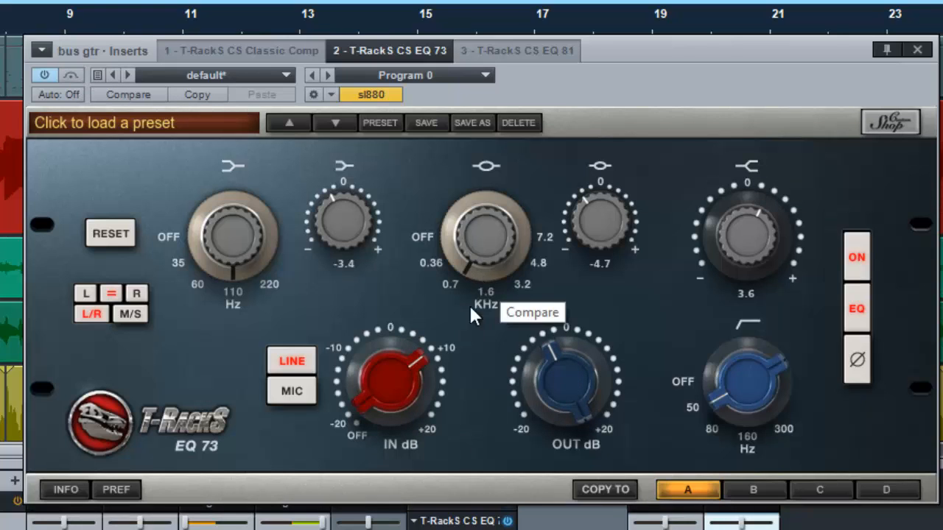
left_click(72, 76)
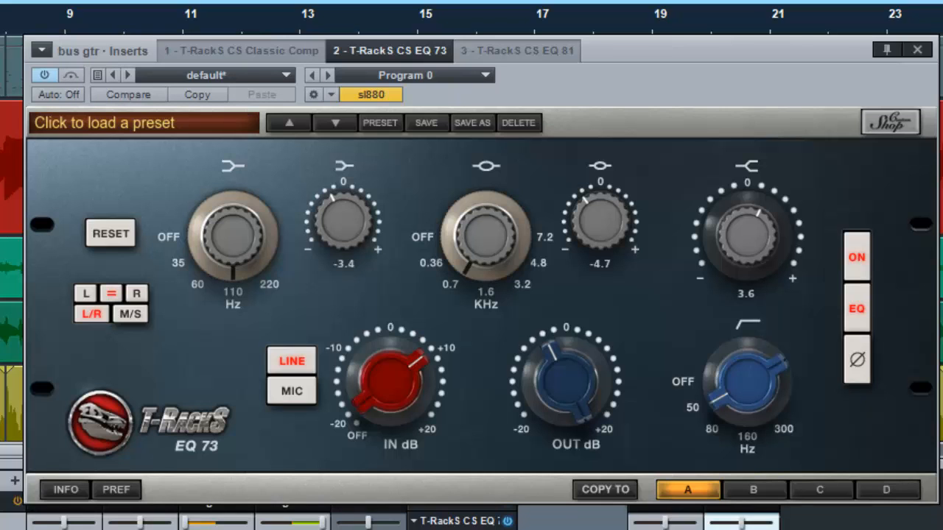
- Compare EQ 81 with EQ 73 on the guitar bus by alternating which is active, ending on EQ 73 with its settings open
left_click(917, 49)
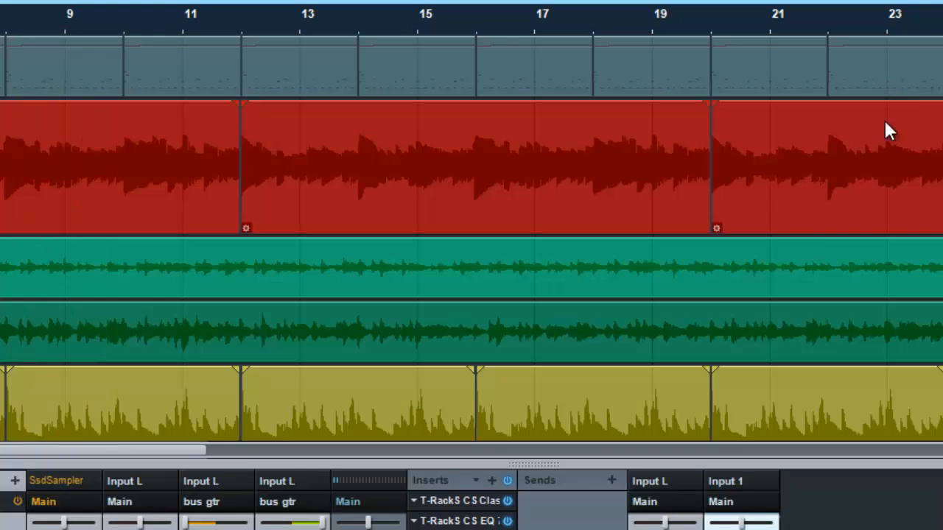
left_click(504, 521)
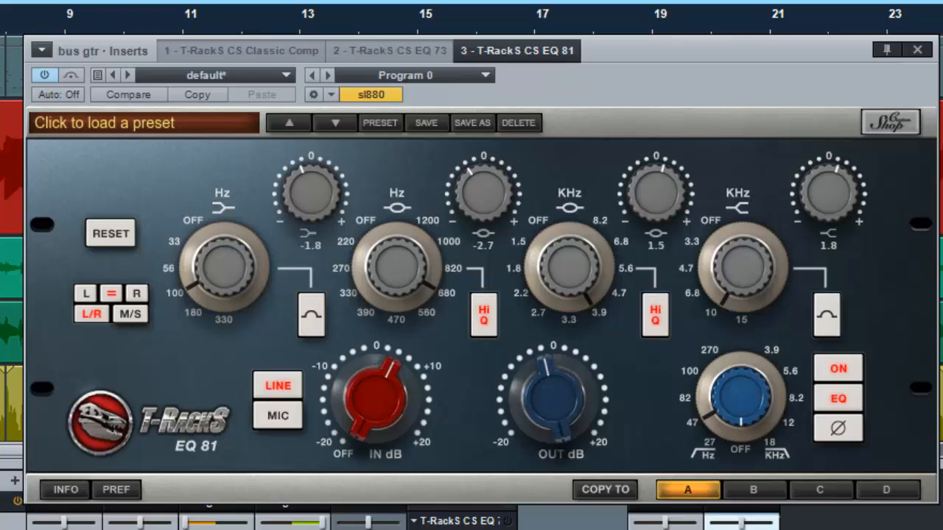
left_click(507, 528)
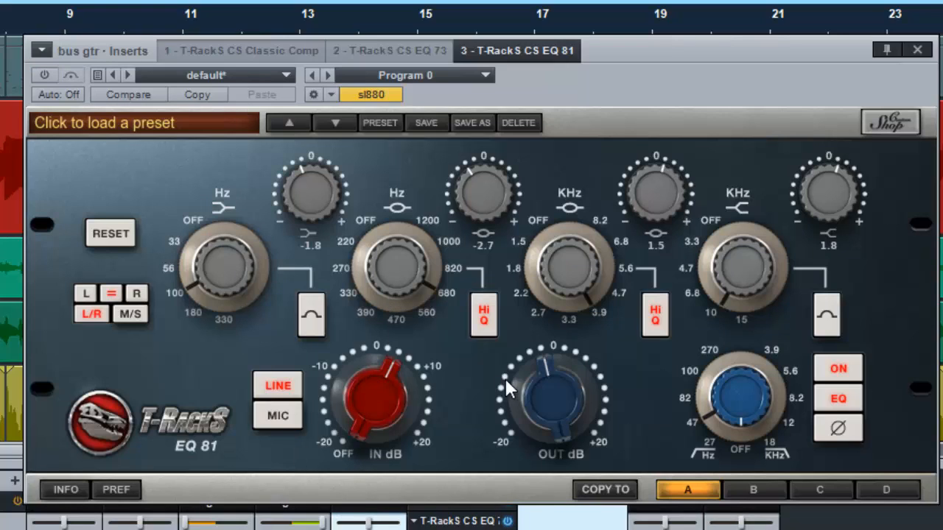
left_click(471, 521)
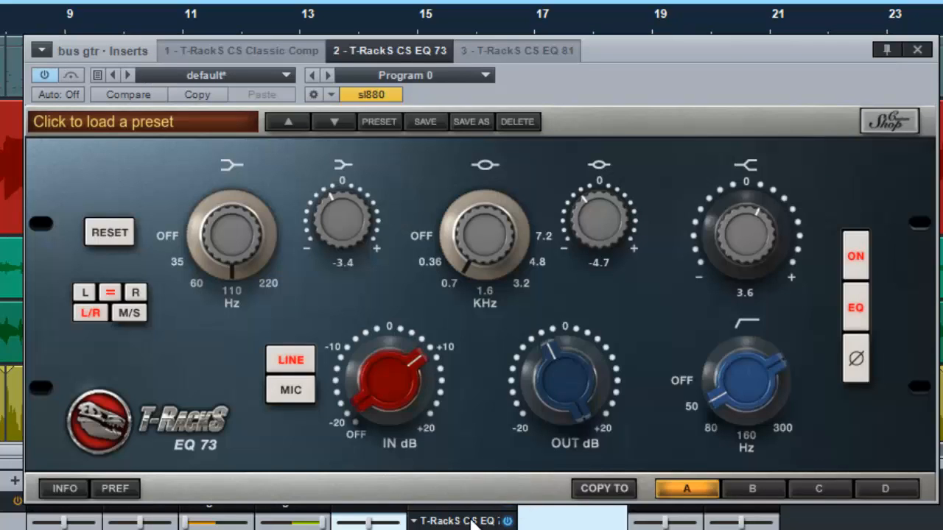